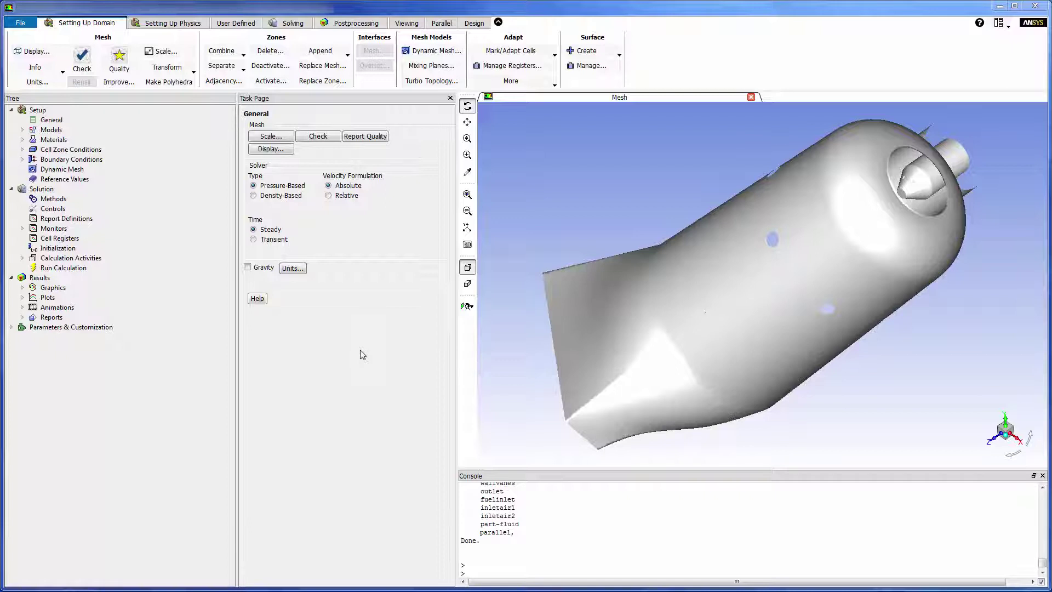
# Change the combustor's species model to Non-Premixed Combustion in the Species Model dialog
pyautogui.click(190, 25)
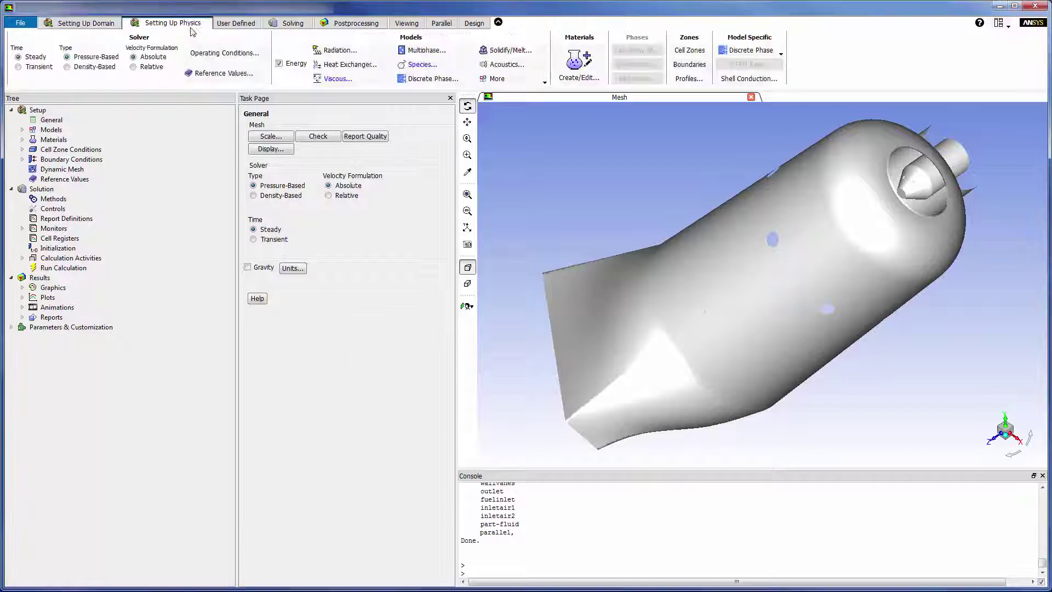
pyautogui.click(420, 65)
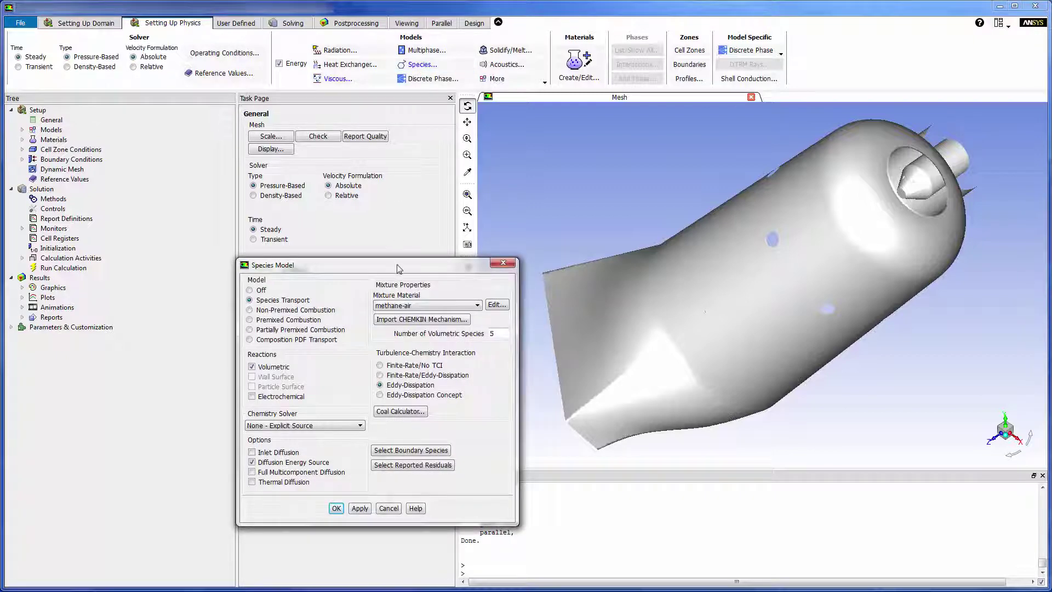
pyautogui.moveTo(428, 243); pyautogui.dragTo(358, 186)
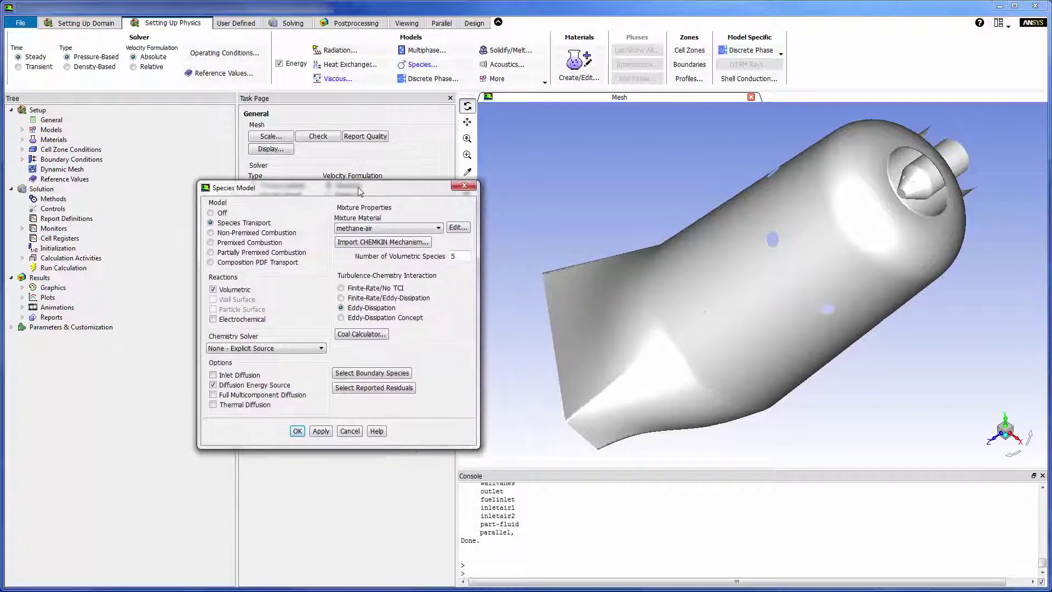
pyautogui.click(211, 232)
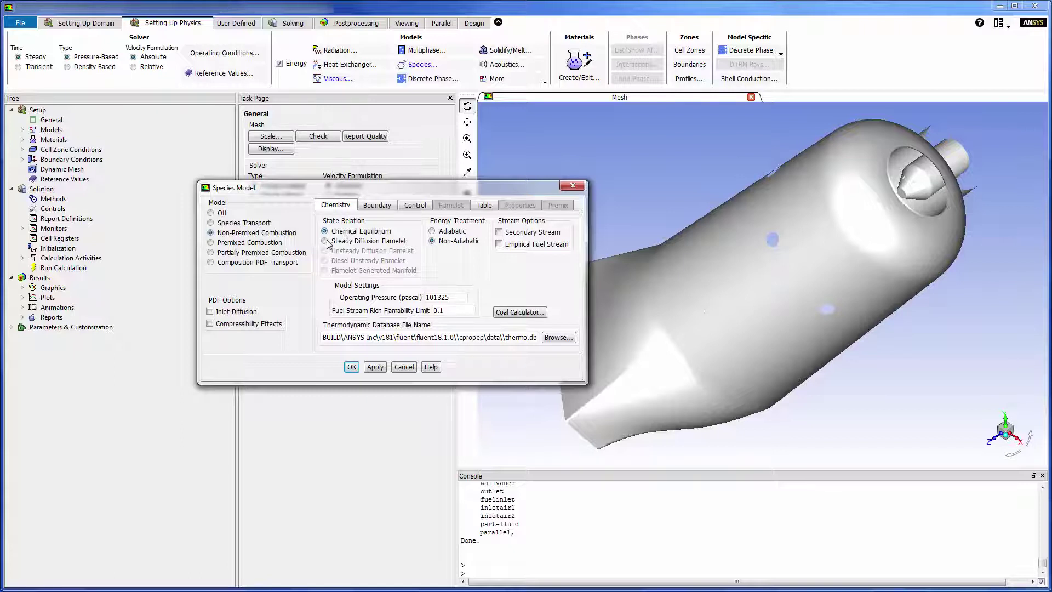
# Choose Steady Diffusion Flamelet and import the CHEMKIN mechanism as the flamelet-mixture material
pyautogui.click(325, 241)
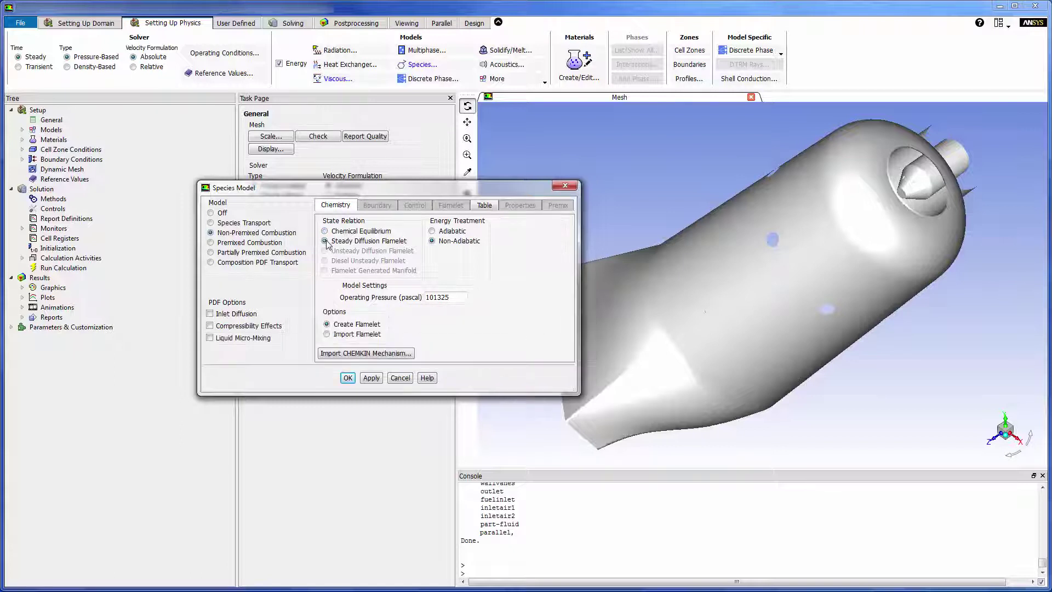
pyautogui.click(381, 355)
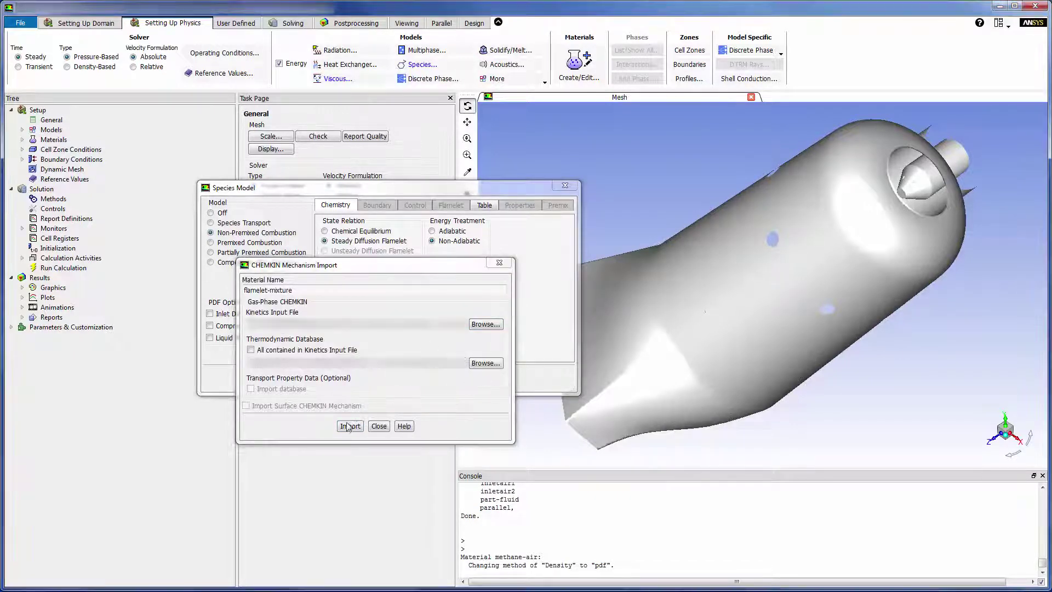
pyautogui.click(349, 426)
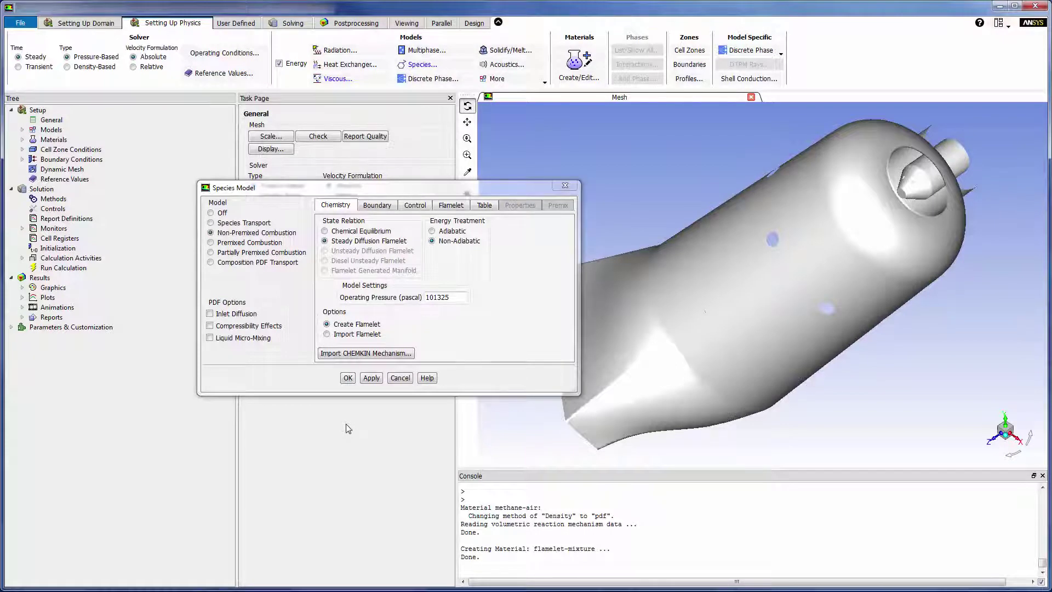
# Set ch4's fuel mass fraction to 1 and verify the oxidizer composition (n2 0.767)
pyautogui.click(377, 210)
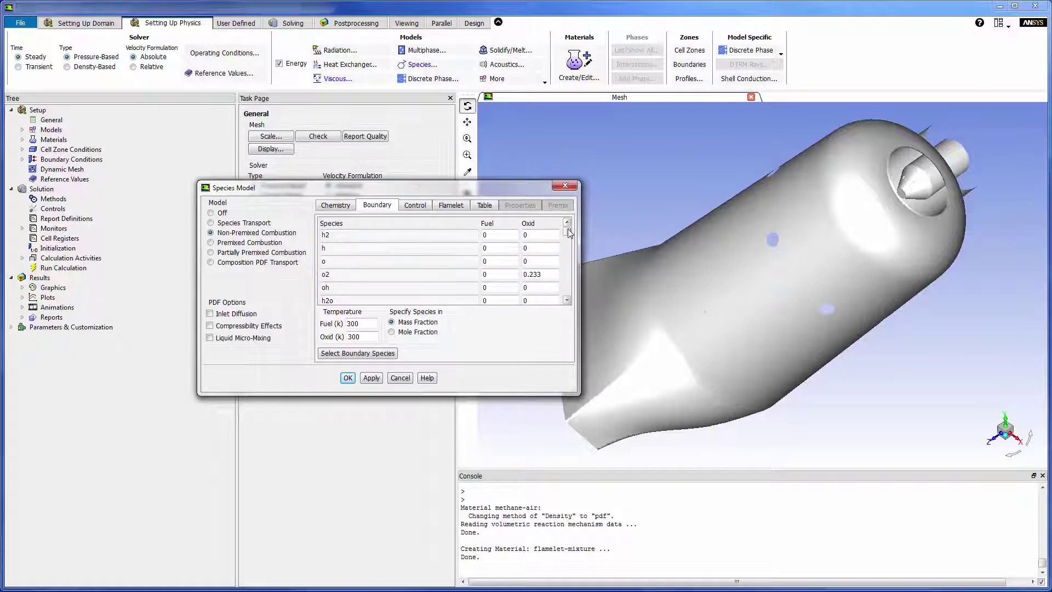
pyautogui.moveTo(568, 229); pyautogui.dragTo(568, 248)
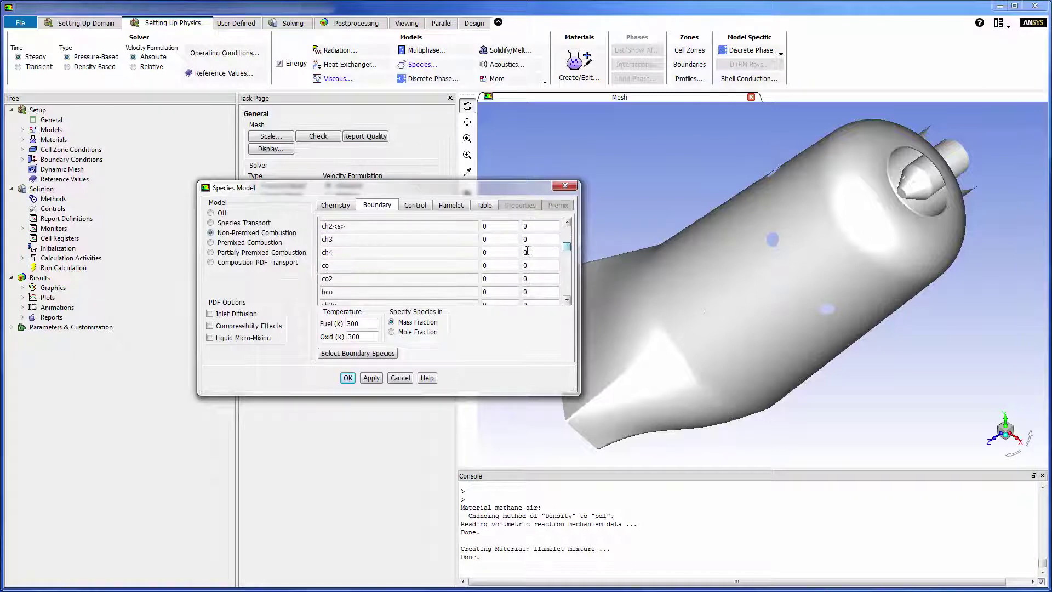
pyautogui.click(506, 253)
pyautogui.press('BackSpace')
pyautogui.write('1.')
pyautogui.scroll(4, 553, 251)
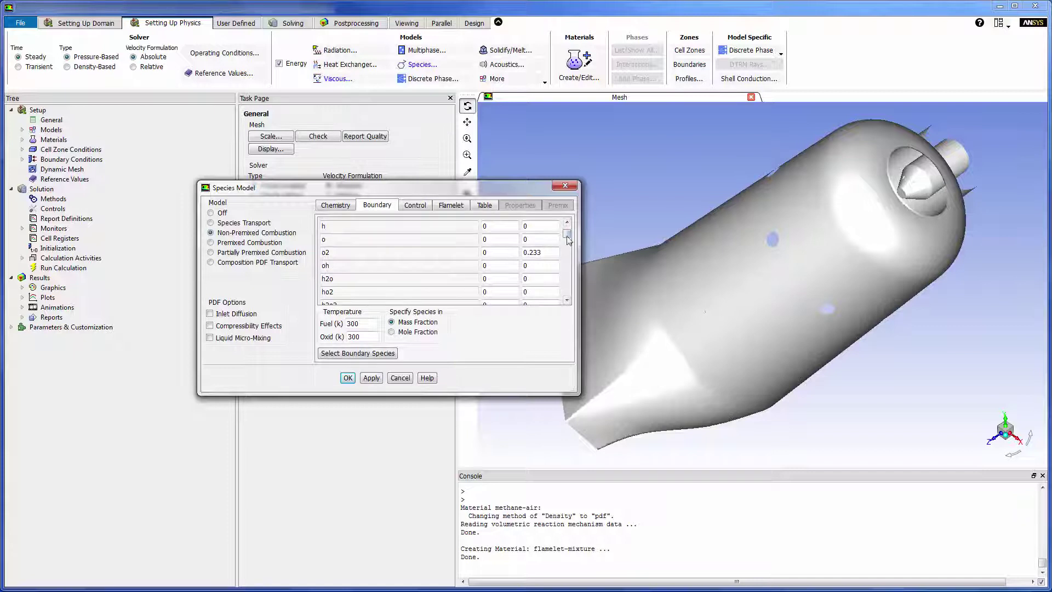
pyautogui.moveTo(567, 234); pyautogui.dragTo(567, 299)
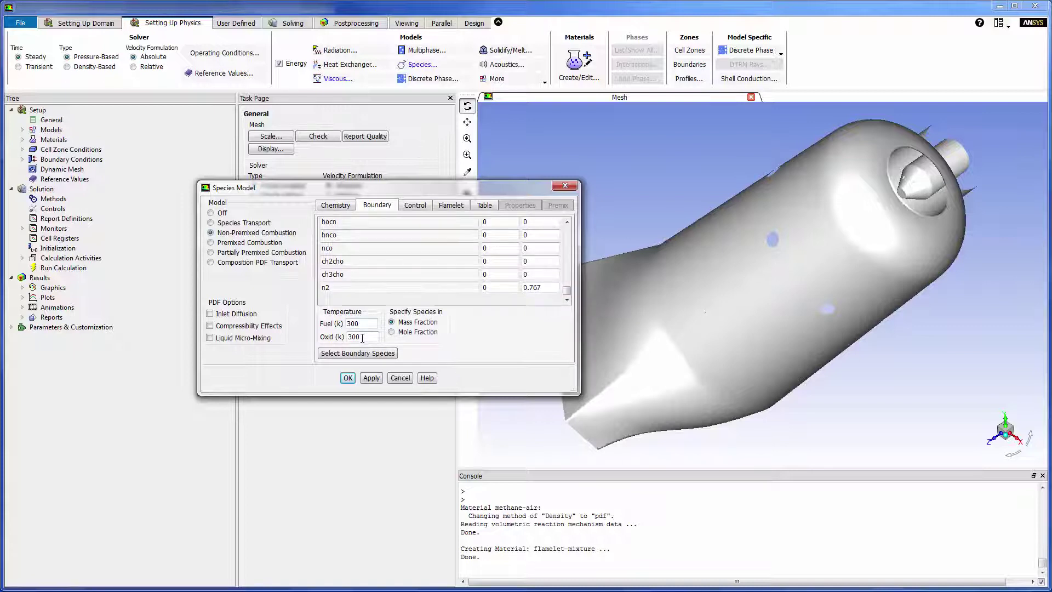
pyautogui.click(425, 206)
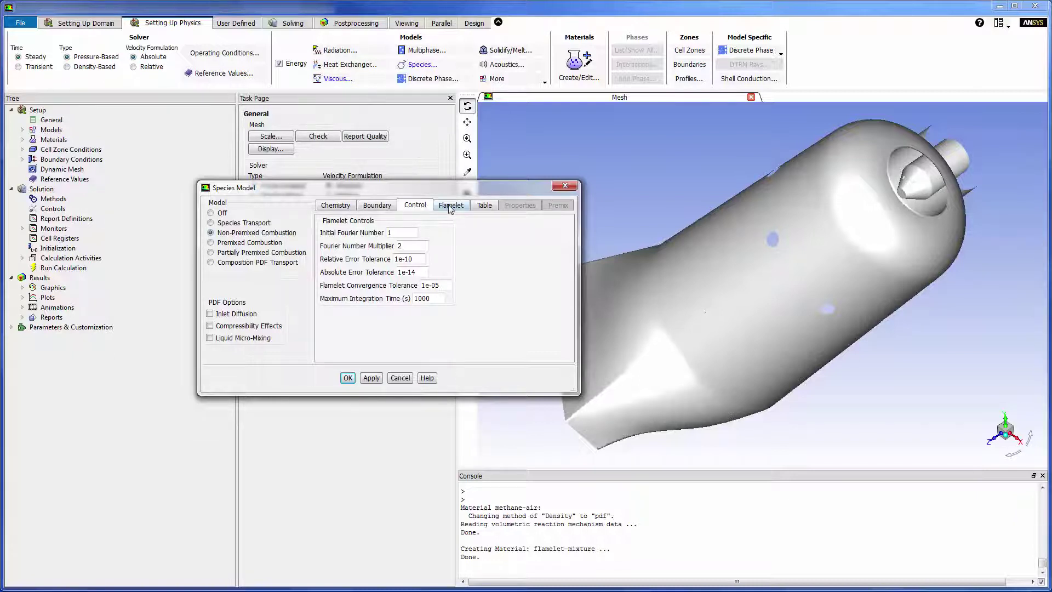
# Calculate the steady diffusion flamelets, saved to combustor_poly_mesh_flamelet_start.fla
pyautogui.click(450, 207)
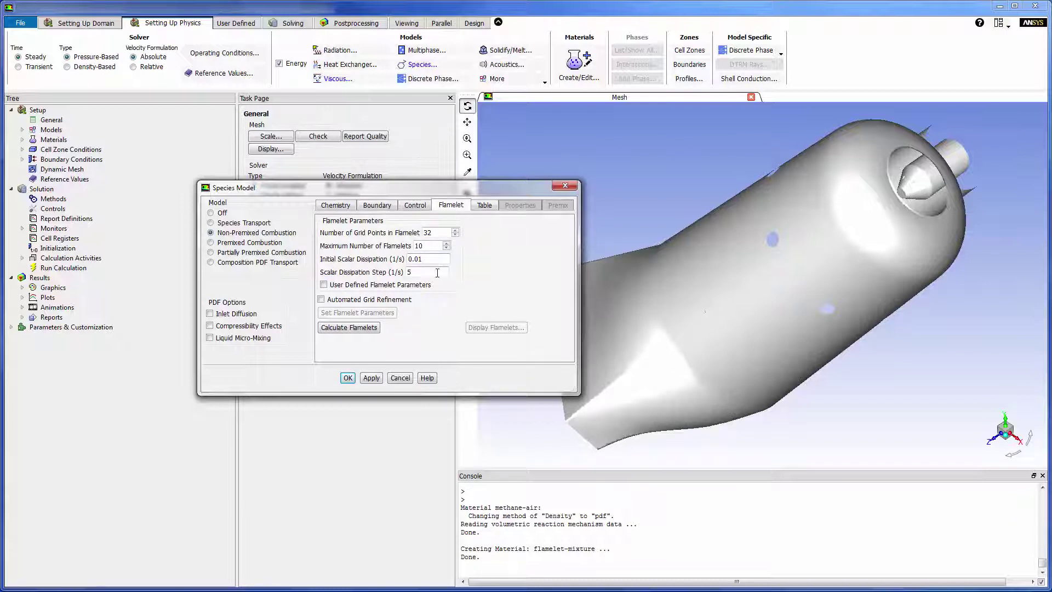
pyautogui.click(365, 331)
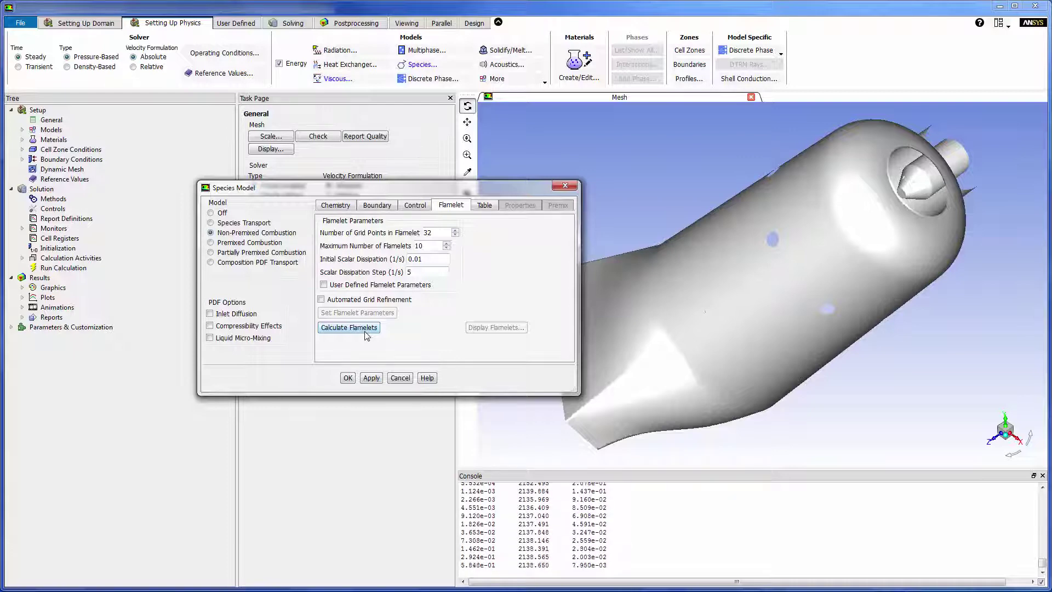
pyautogui.click(483, 206)
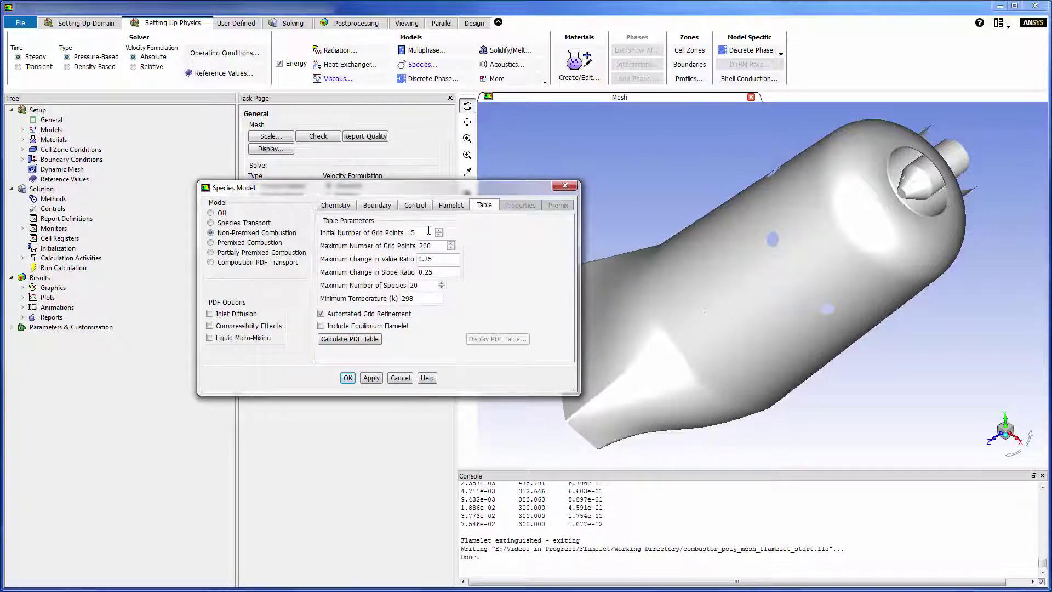
# Calculate the PDF table (6560 points, 20 species) and bring up its display settings
pyautogui.click(357, 340)
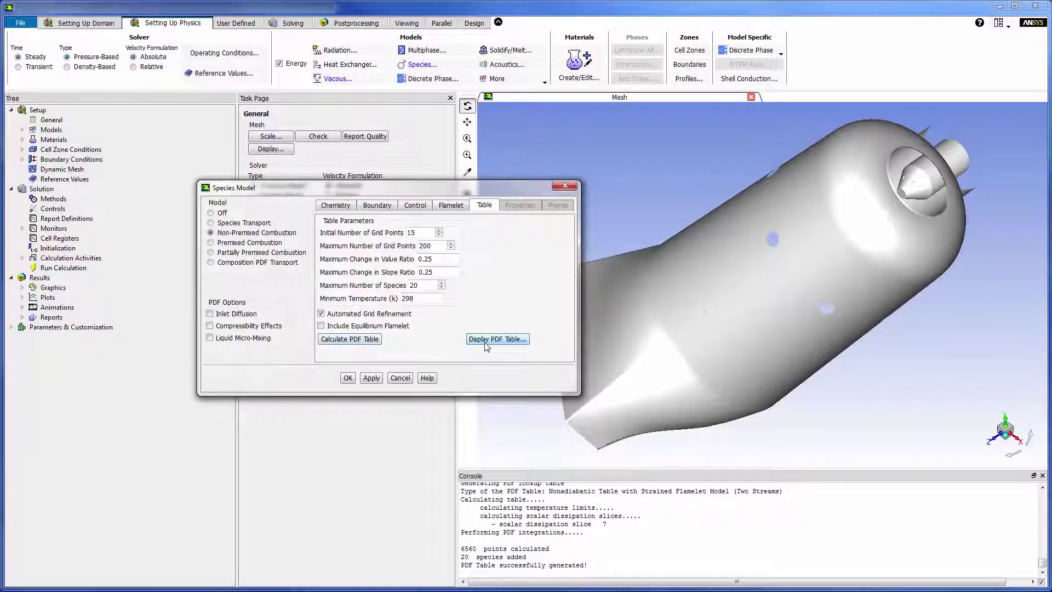
pyautogui.click(485, 339)
pyautogui.click(492, 315)
# Plot the PDF table's Mean Temperature (K) as a 3D surface
pyautogui.click(491, 317)
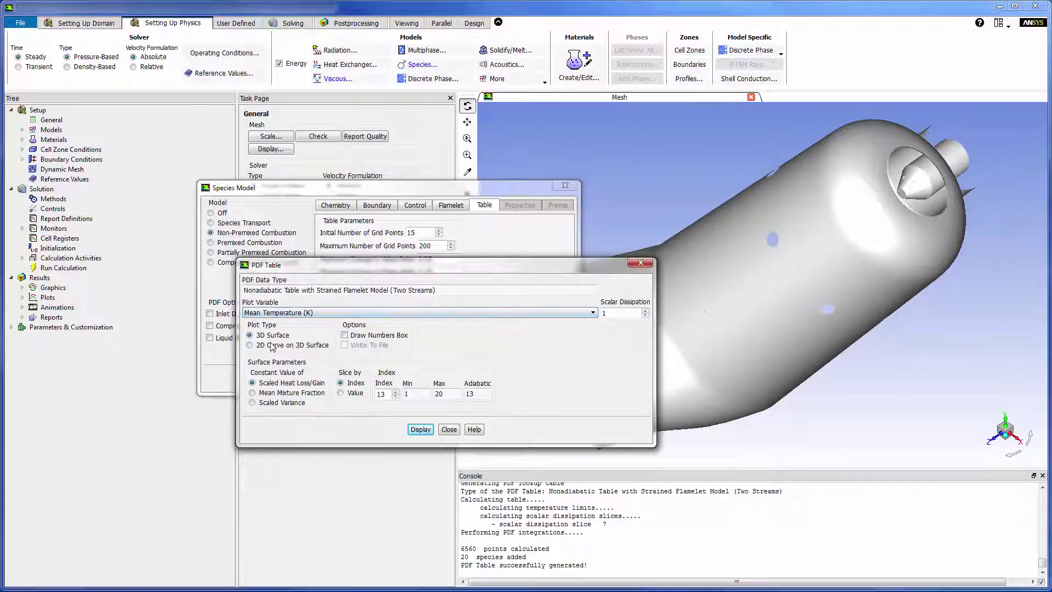
pyautogui.click(420, 430)
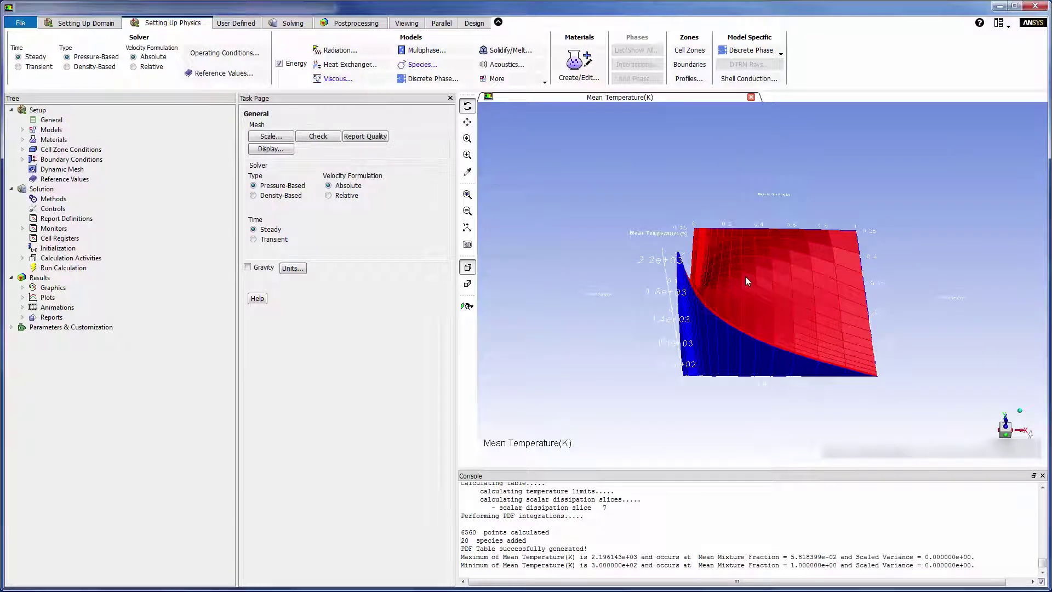
# Set Mean Mixture Fraction to 1 on the fuelinlet boundary's Species tab
pyautogui.click(22, 160)
pyautogui.click(60, 171)
pyautogui.doubleClick(59, 171)
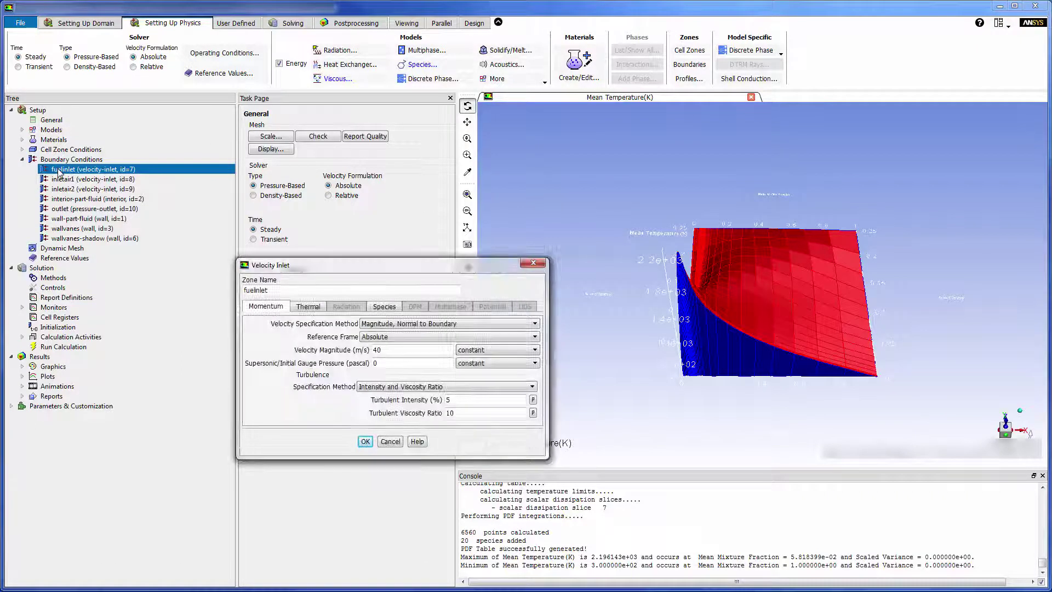
pyautogui.click(383, 307)
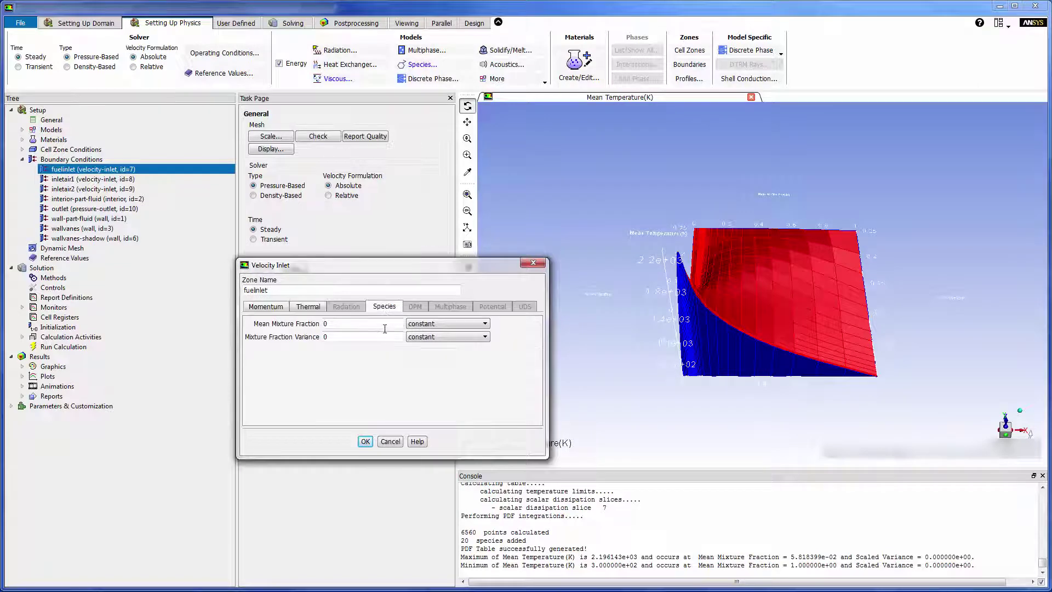
pyautogui.click(385, 329)
pyautogui.press('BackSpace')
pyautogui.write('1')
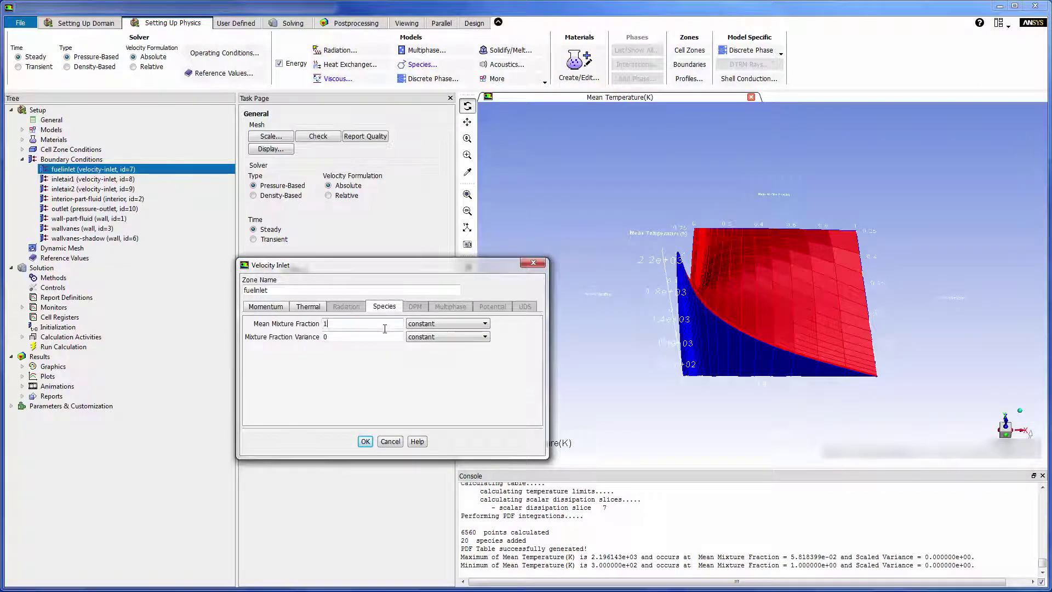
pyautogui.click(365, 441)
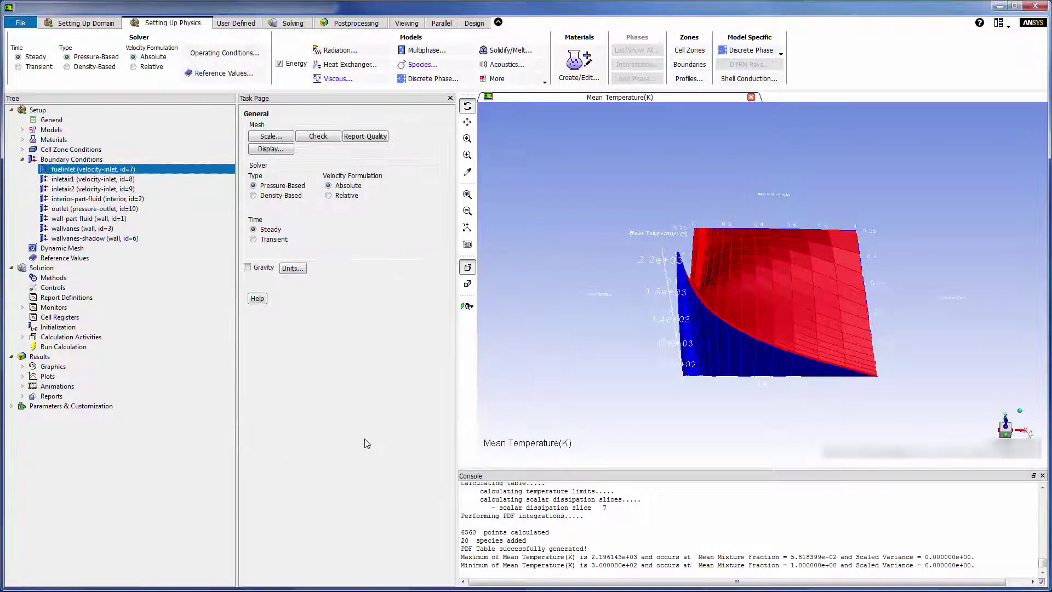
# Enable pseudo-transient Energy and Mean Mixture Fraction with time scale factors of 10 in advanced controls
pyautogui.click(299, 24)
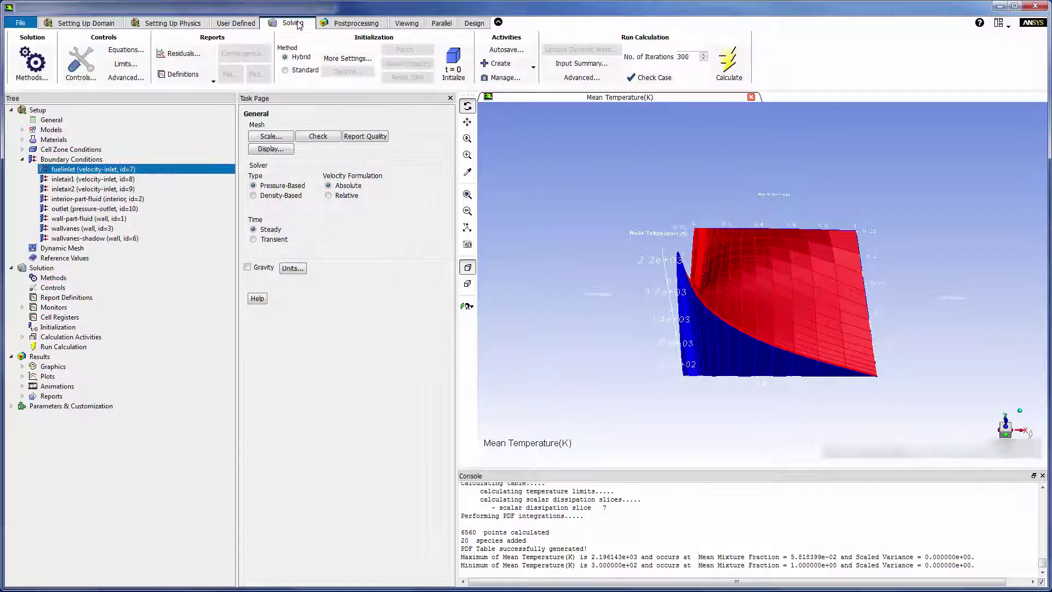
pyautogui.click(80, 63)
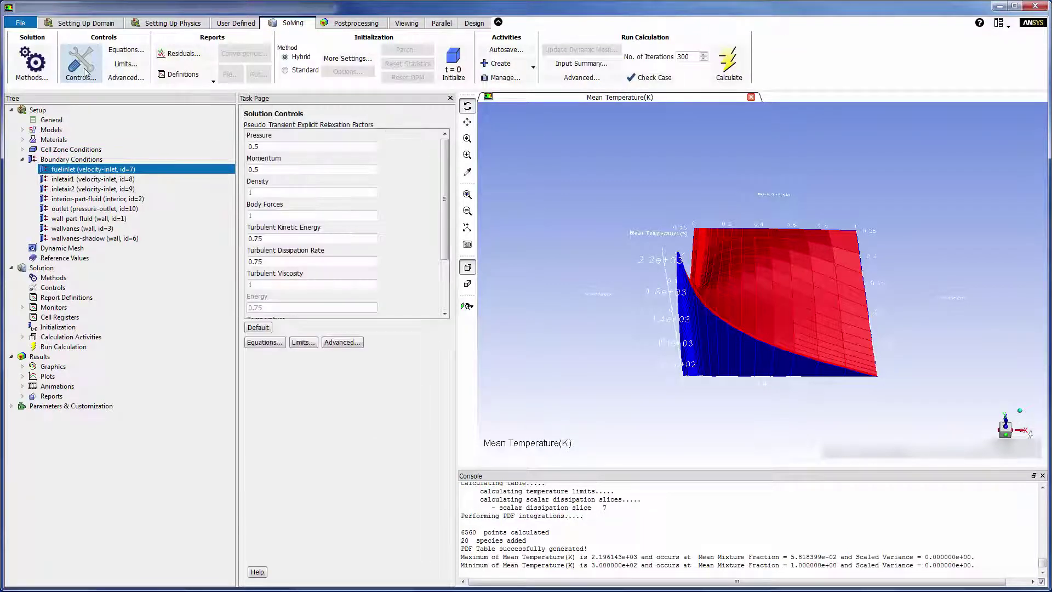
pyautogui.click(342, 342)
pyautogui.moveTo(427, 266); pyautogui.dragTo(379, 151)
pyautogui.click(388, 170)
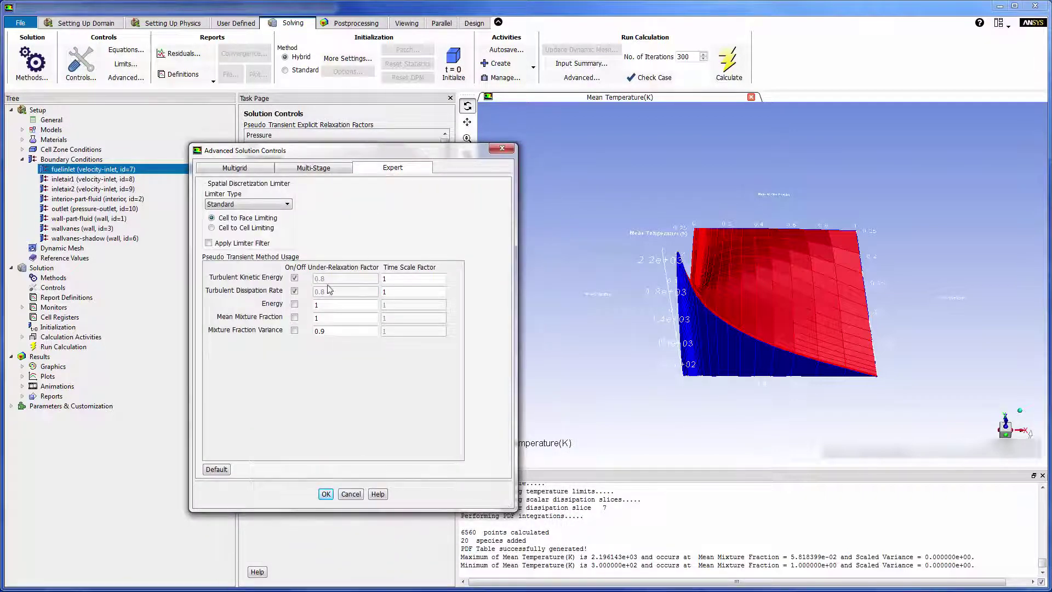
pyautogui.click(295, 304)
pyautogui.click(295, 318)
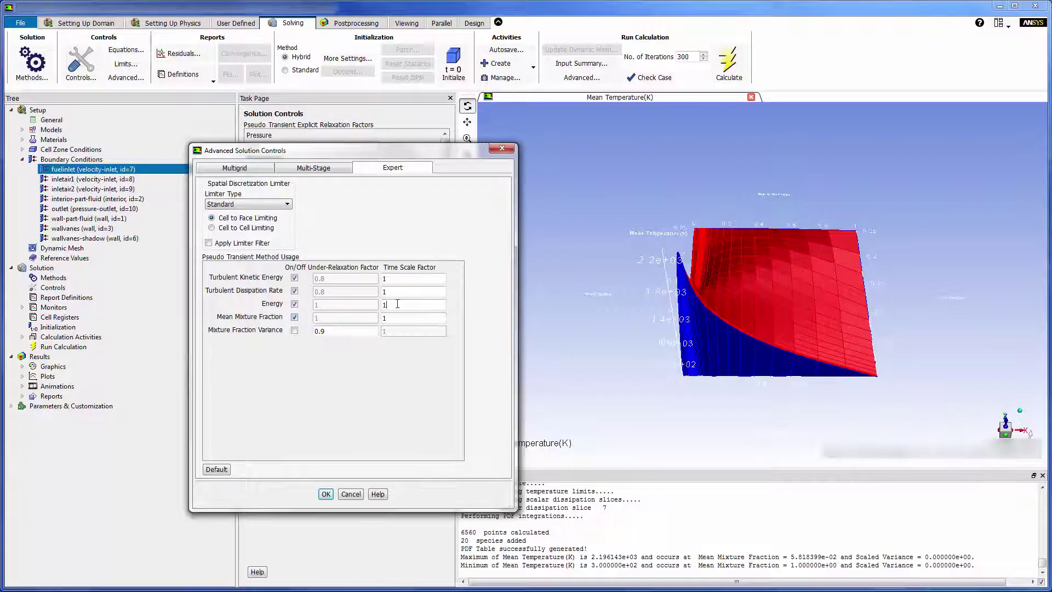
pyautogui.click(395, 305)
pyautogui.write('0')
pyautogui.click(408, 322)
pyautogui.write('0')
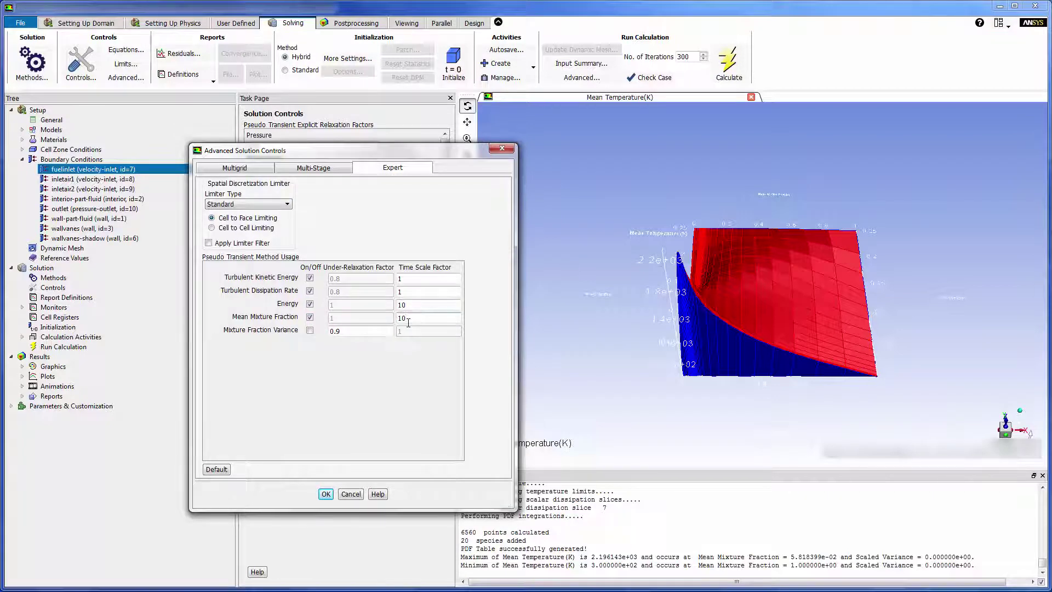
pyautogui.click(326, 494)
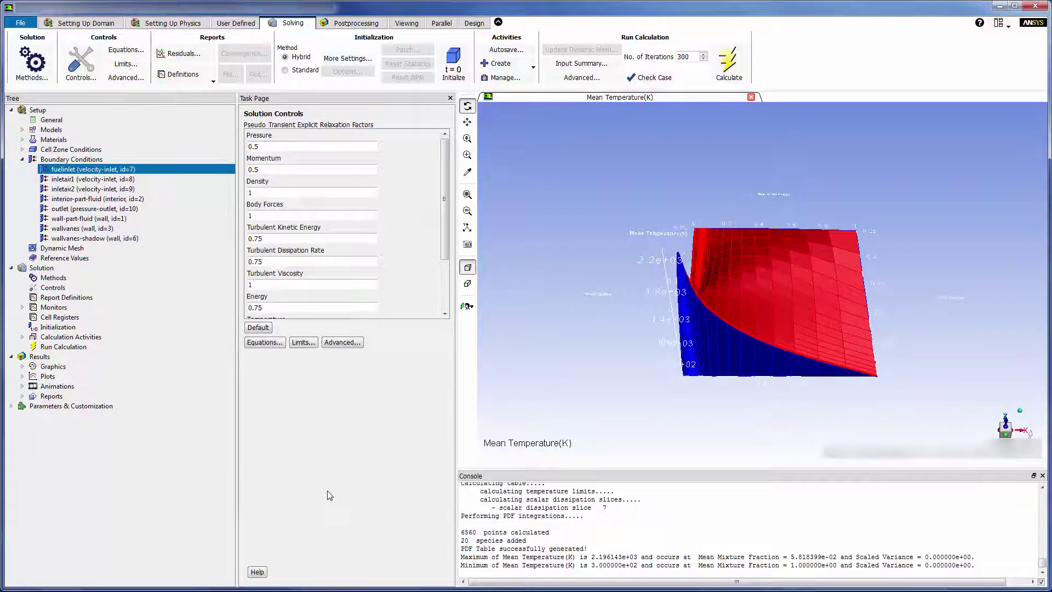
# Initialize the solution and run the 300-iteration calculation
pyautogui.click(159, 346)
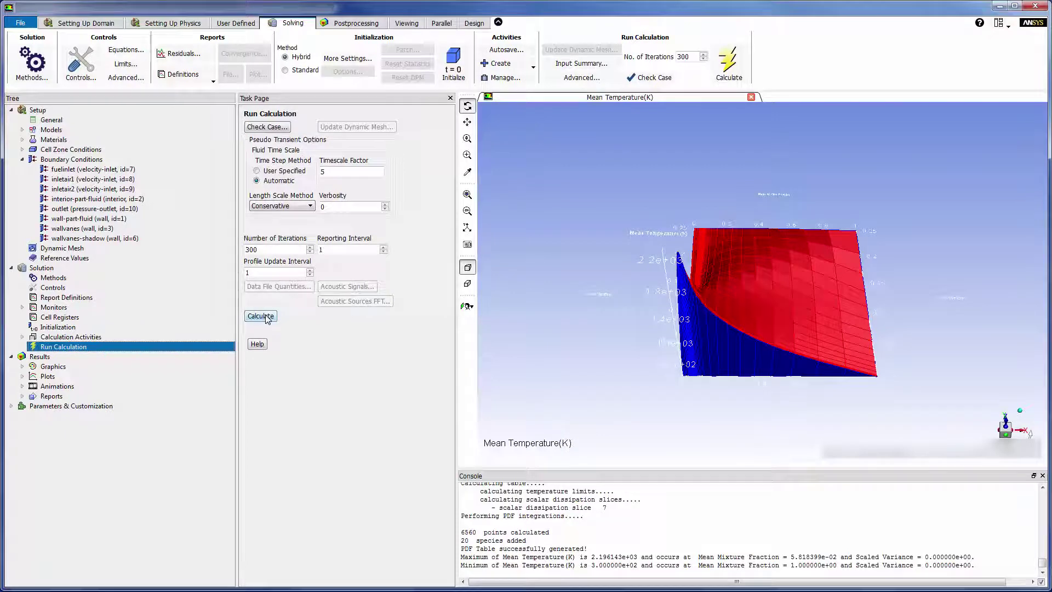
pyautogui.click(261, 317)
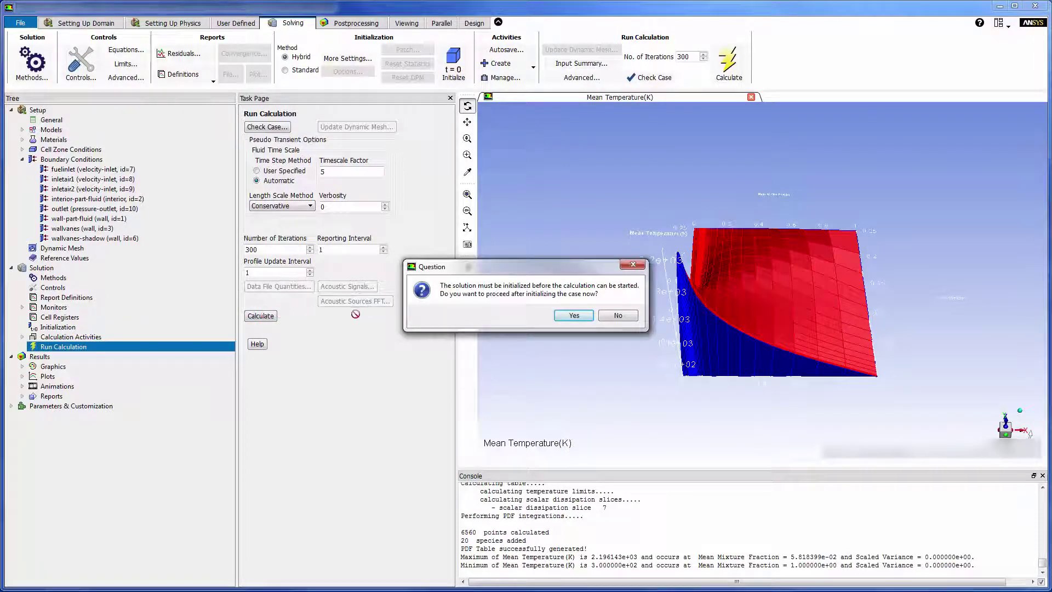
pyautogui.click(572, 316)
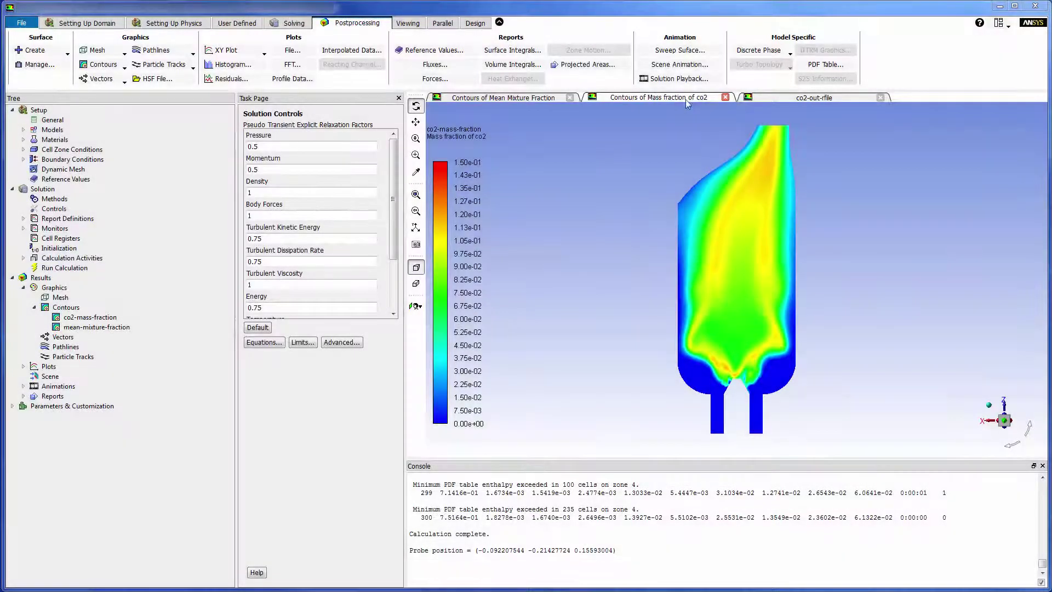
# Show the co2-out-rfile plot of outlet CO2 mass fraction for the flamelet and eddy runs
pyautogui.click(816, 98)
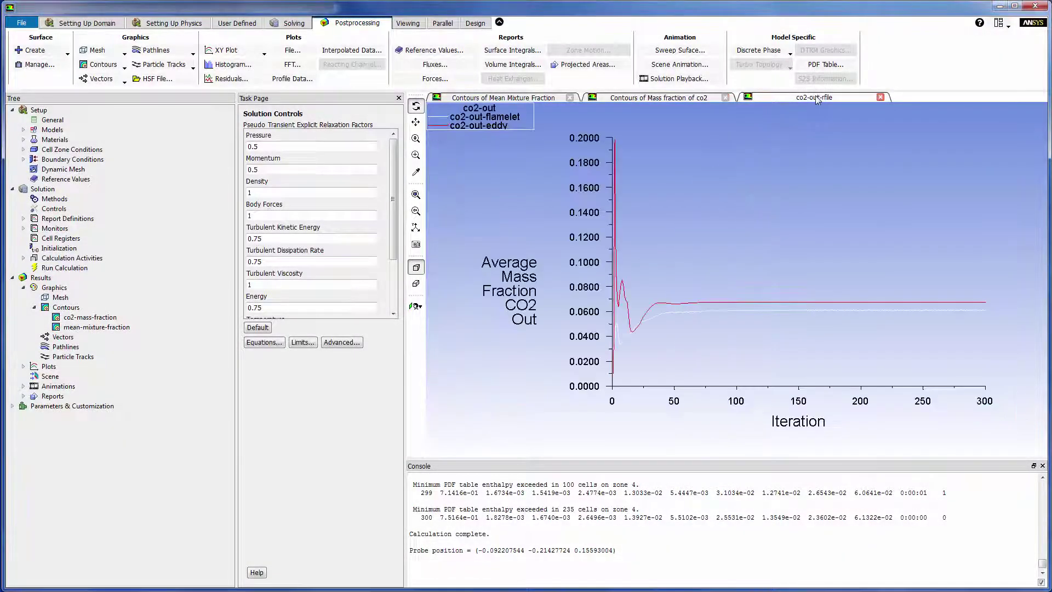